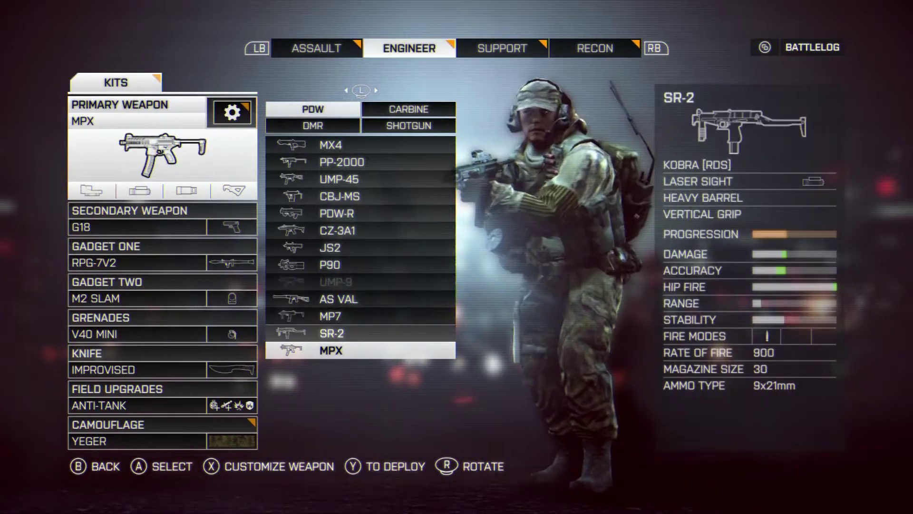
# - Equip the SAIGA 12K from the Shotgun category as the Engineer's primary weapon
pyautogui.press('Right')
pyautogui.press('Right')
pyautogui.press('Right')
pyautogui.press('Down')
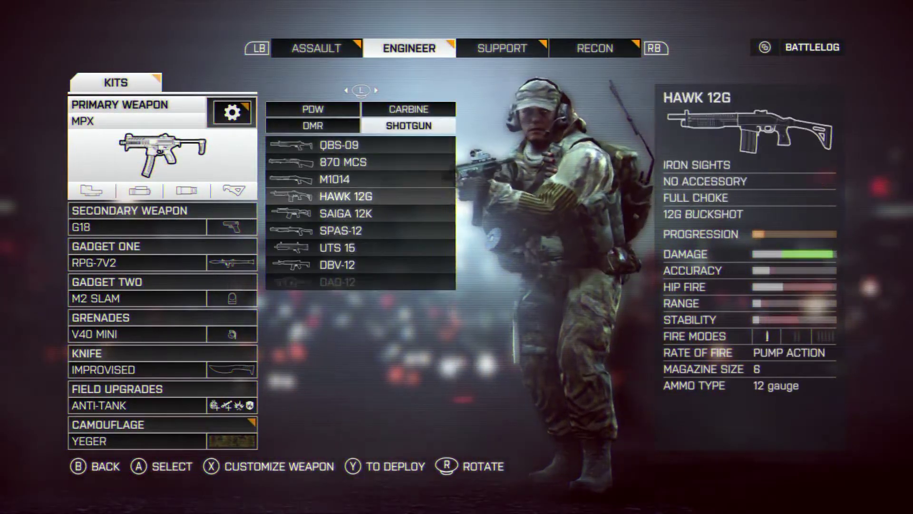
pyautogui.press('Up')
pyautogui.press('Up')
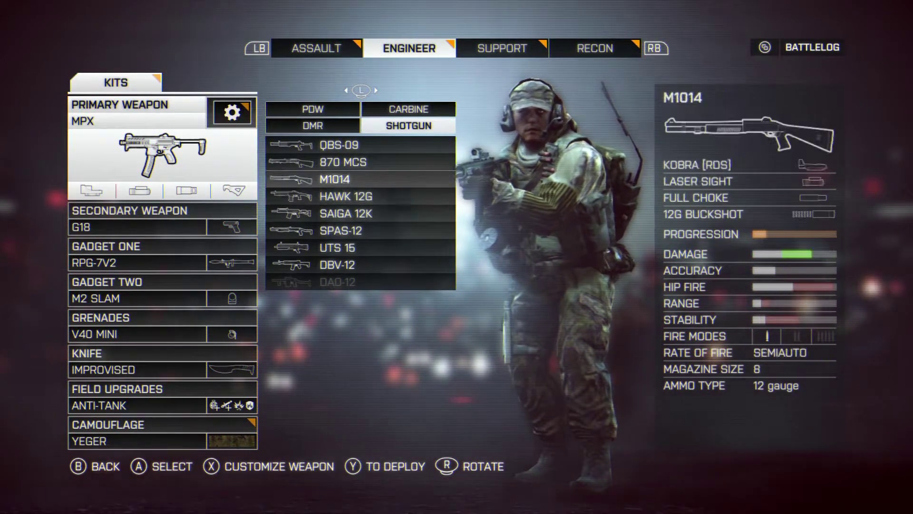
pyautogui.press('Return')
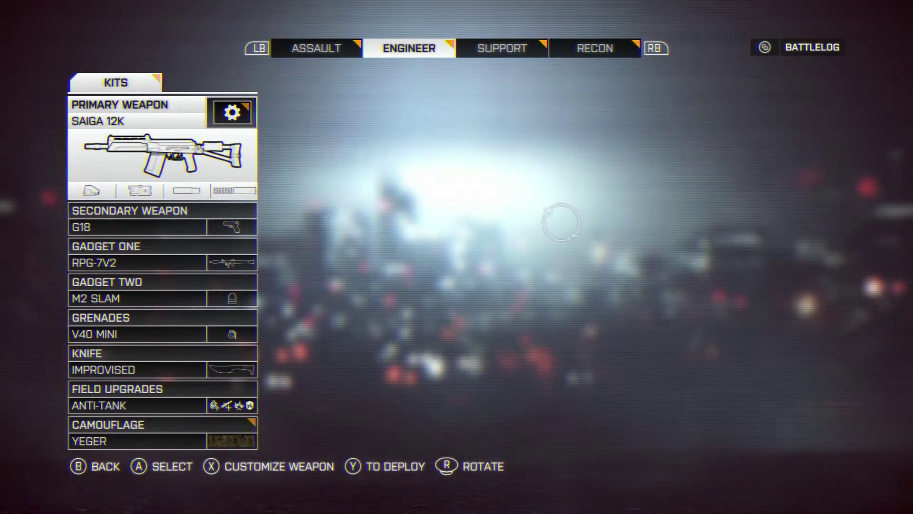
# - Keep the KOBRA optic and fit Canted Ironsights as the shotgun's accessory
pyautogui.press('x')
pyautogui.press('Return')
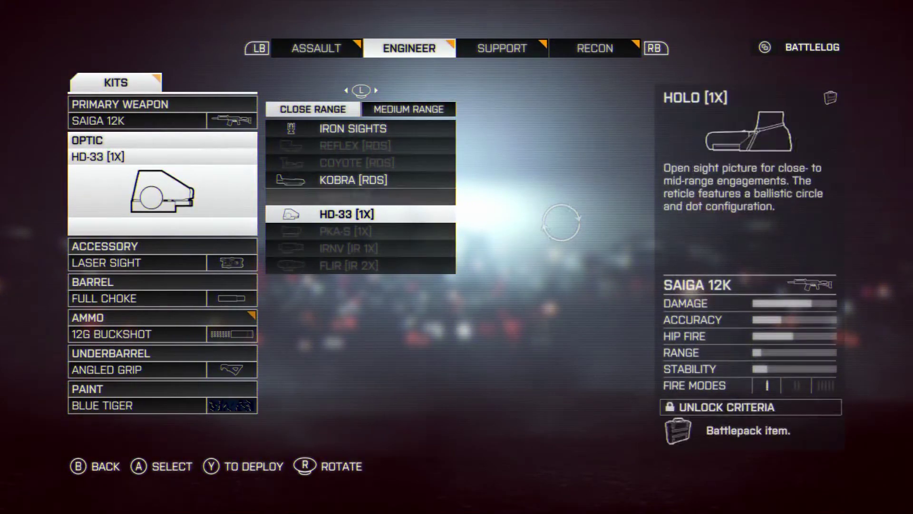
pyautogui.press('Escape')
pyautogui.press('Down')
pyautogui.press('Return')
pyautogui.press('Up')
pyautogui.press('Up')
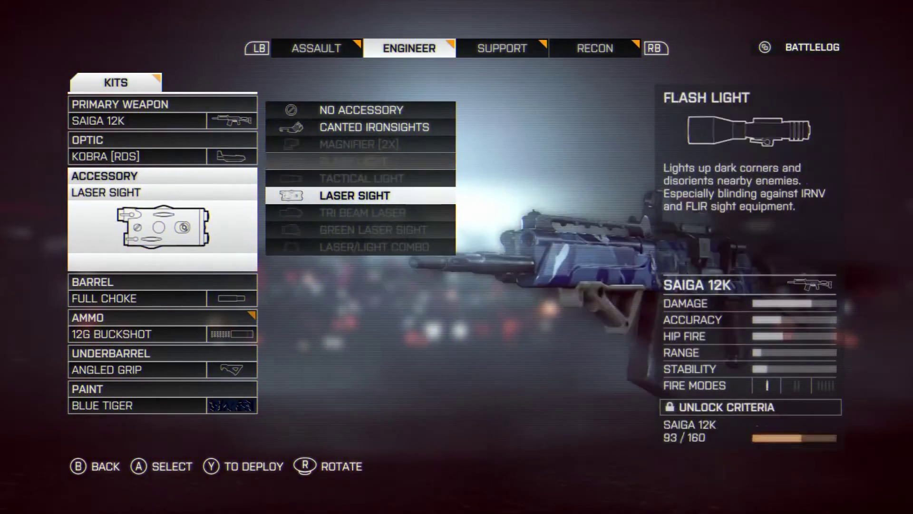
pyautogui.press('Up')
pyautogui.press('Up')
pyautogui.press('Return')
# - Load the Saiga 12K with 12G SLUG ammo
pyautogui.press('Down')
pyautogui.press('Down')
pyautogui.press('Return')
pyautogui.press('Down')
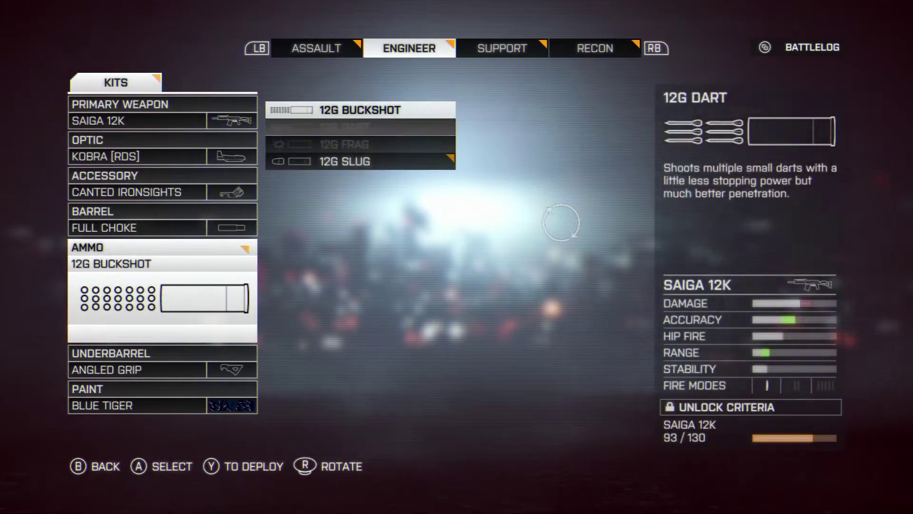
pyautogui.press('Down')
pyautogui.press('Return')
# - Add a Stubby Grip underbarrel and apply the Duckweed camo paint
pyautogui.press('Down')
pyautogui.press('Return')
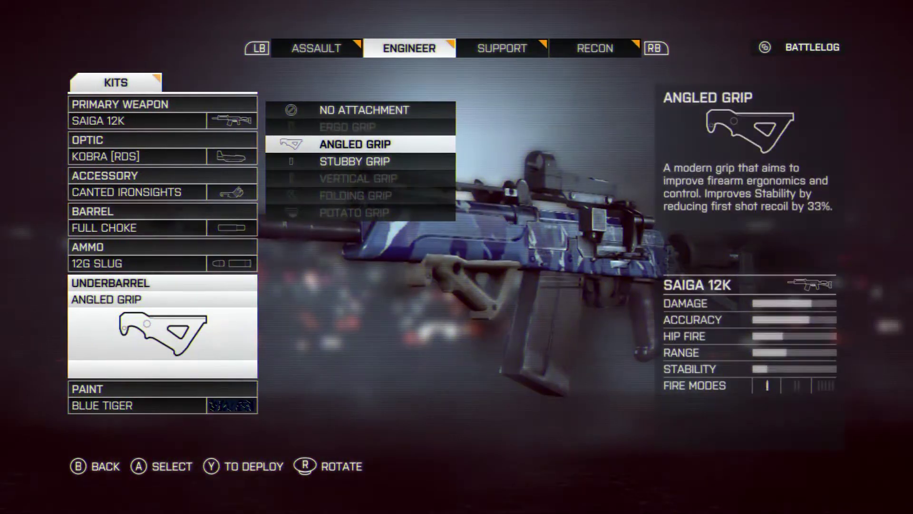
pyautogui.press('Down')
pyautogui.press('Return')
pyautogui.press('Down')
pyautogui.press('Return')
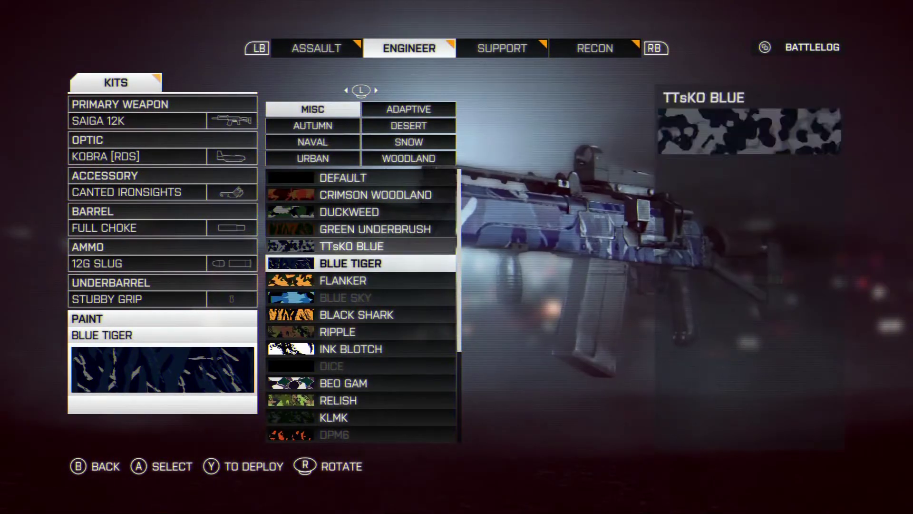
pyautogui.press('Return')
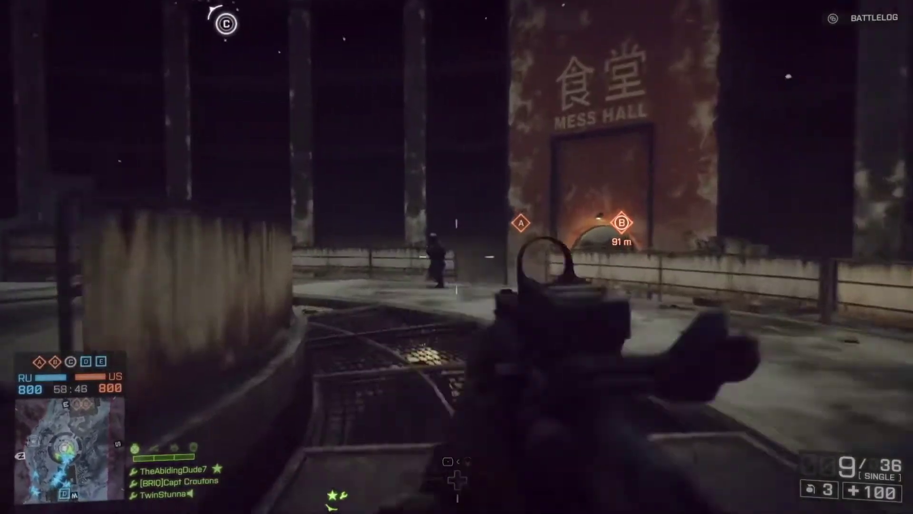
# - Aim down sights and fire slugs at the enemy ahead
pyautogui.rightClick(457, 257)
pyautogui.click(457, 257)
pyautogui.click(457, 257)
pyautogui.click(457, 257)
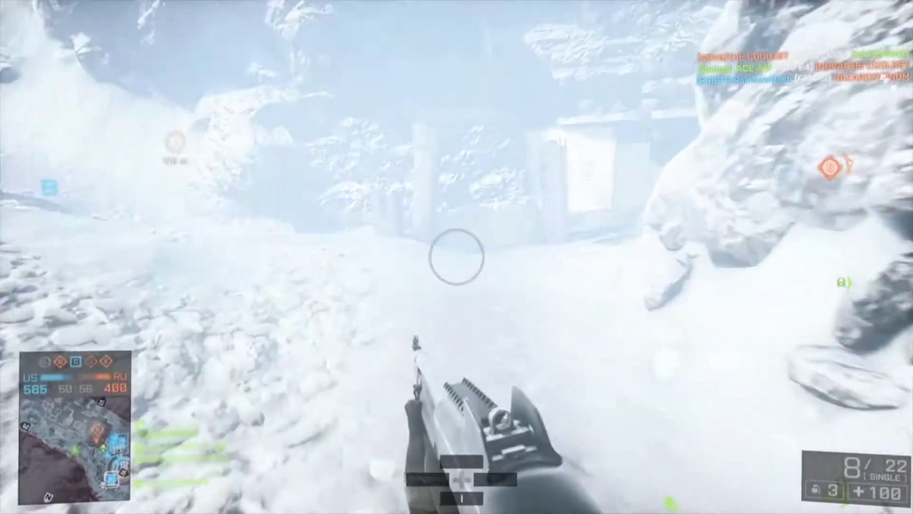
# - Push across the snow past the concrete buildings and rocks toward the flag
pyautogui.press('w')
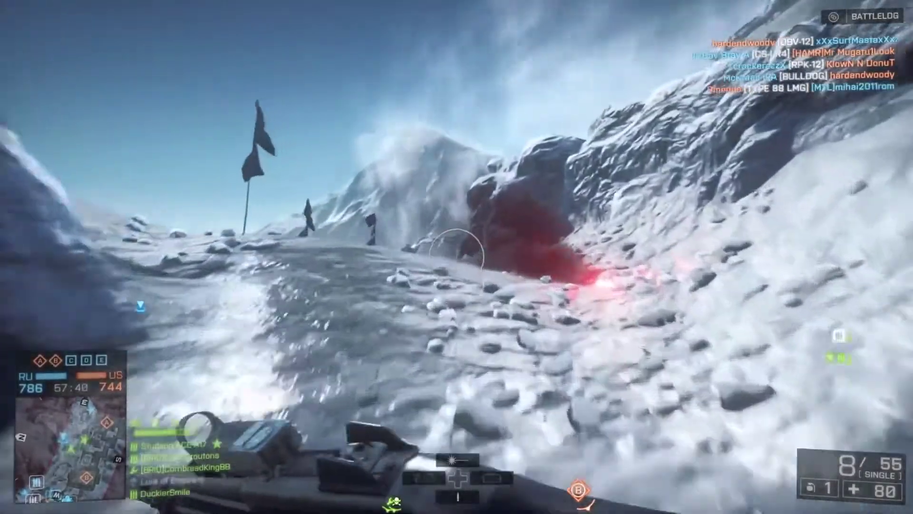
pyautogui.press('w')
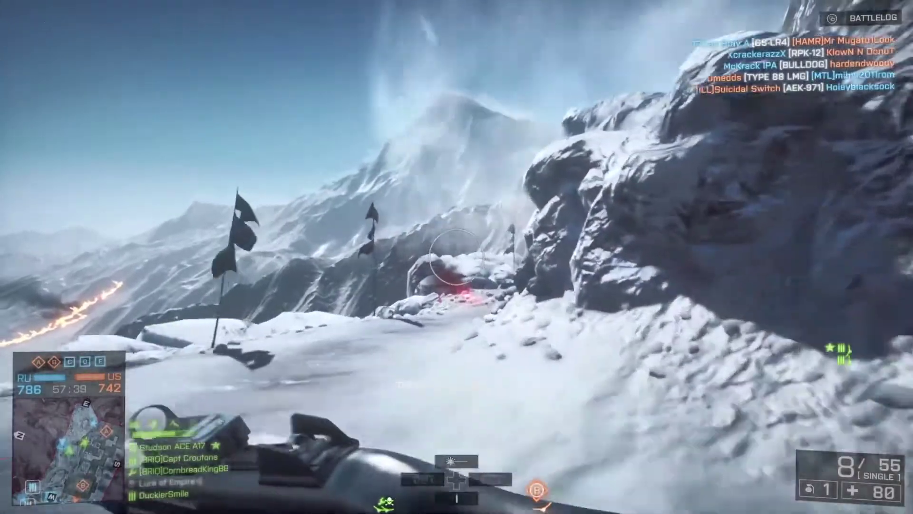
pyautogui.press('w')
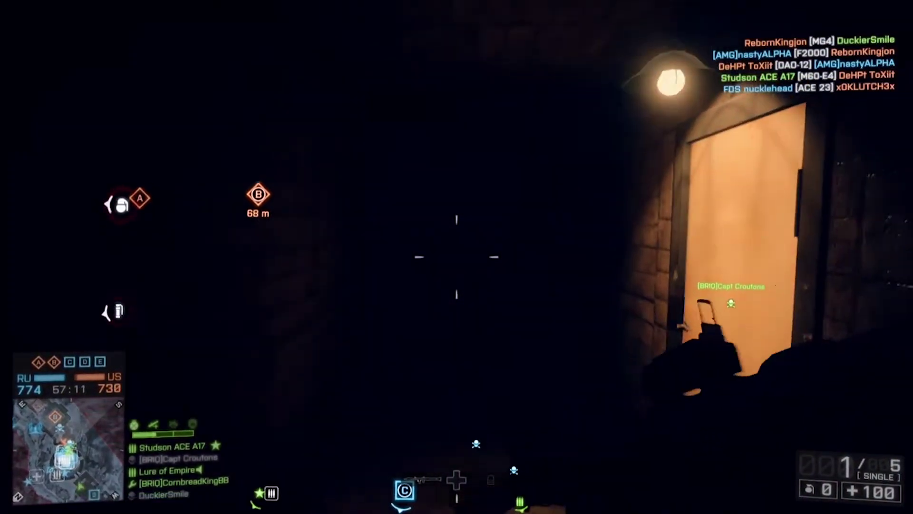
# - Blow open the wall with explosives and kill the enemy in the corridor
pyautogui.click(457, 257)
pyautogui.press('1')
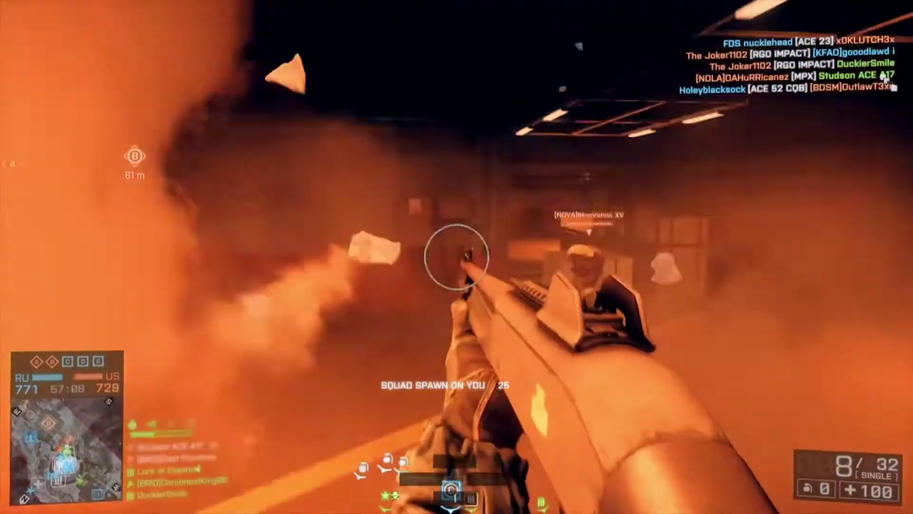
pyautogui.click(457, 257)
pyautogui.click(456, 256)
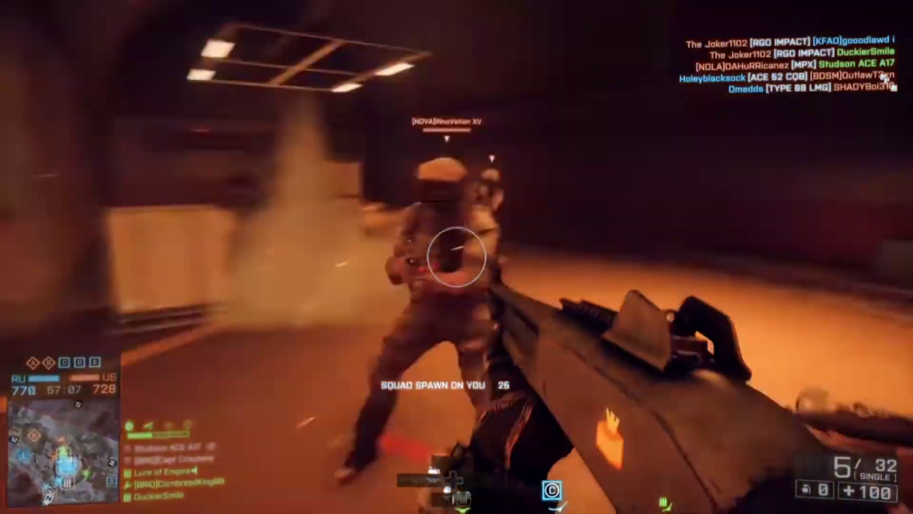
pyautogui.click(457, 257)
pyautogui.click(457, 257)
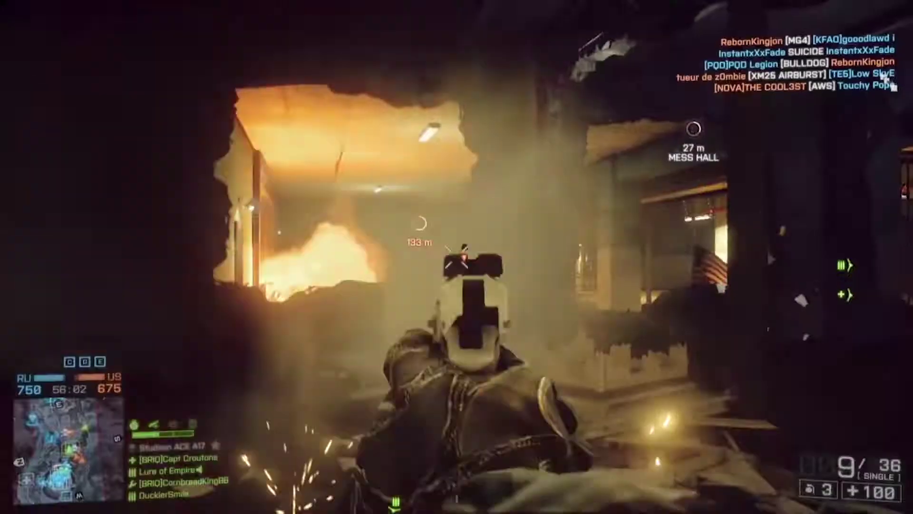
pyautogui.click(457, 257)
pyautogui.click(457, 257)
pyautogui.click(456, 257)
pyautogui.click(457, 256)
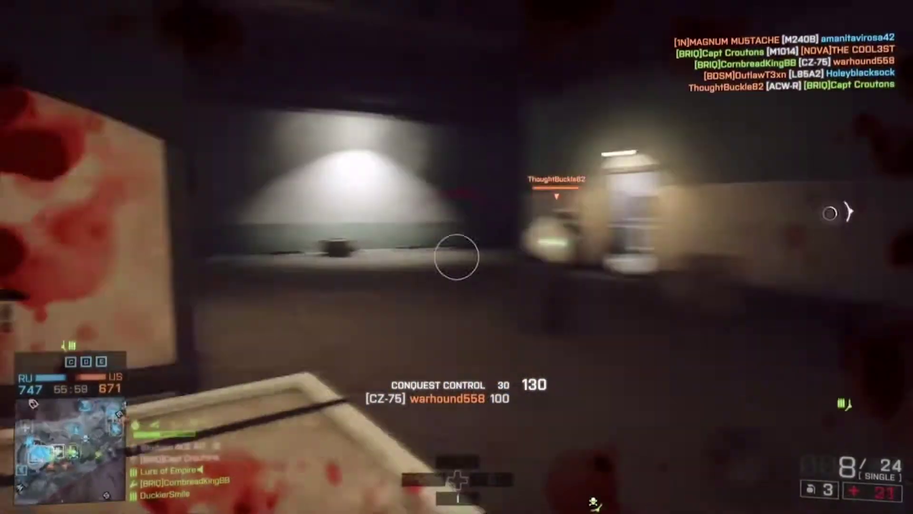
# - Shoot the enemies across the room and down the corridor
pyautogui.click(456, 257)
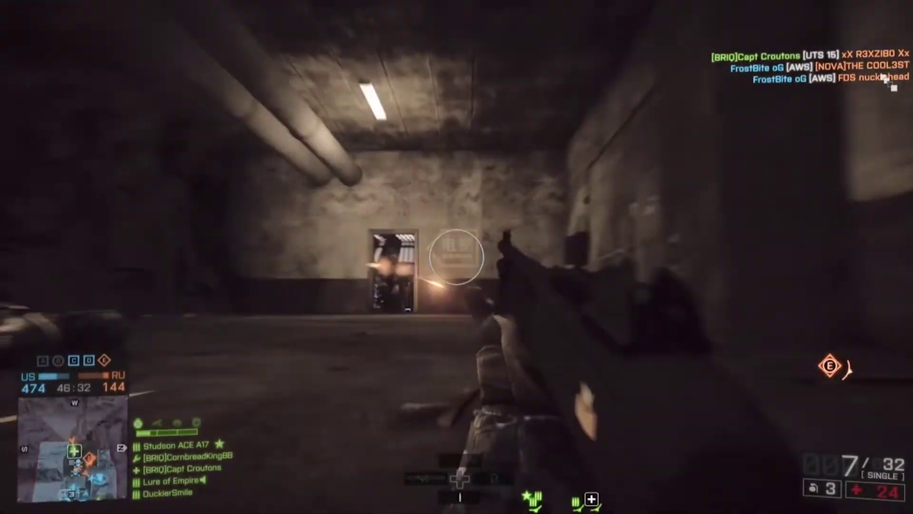
pyautogui.click(456, 256)
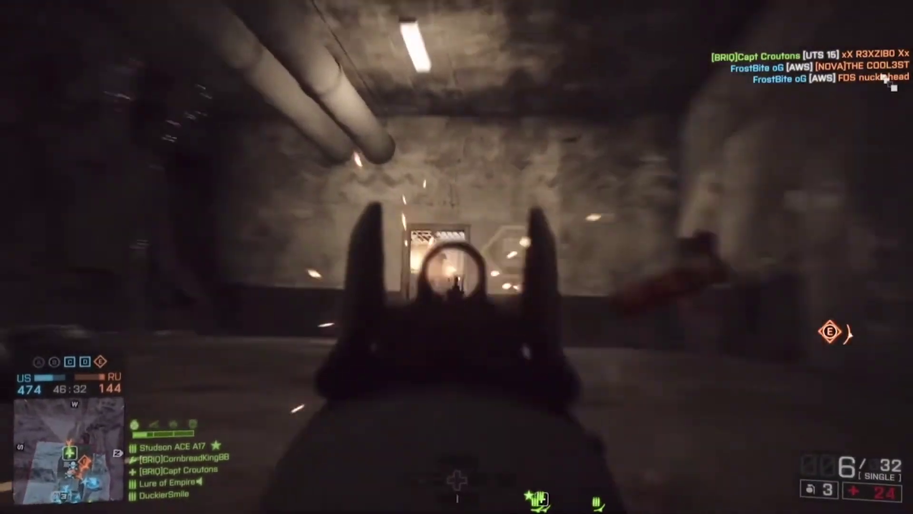
pyautogui.click(456, 257)
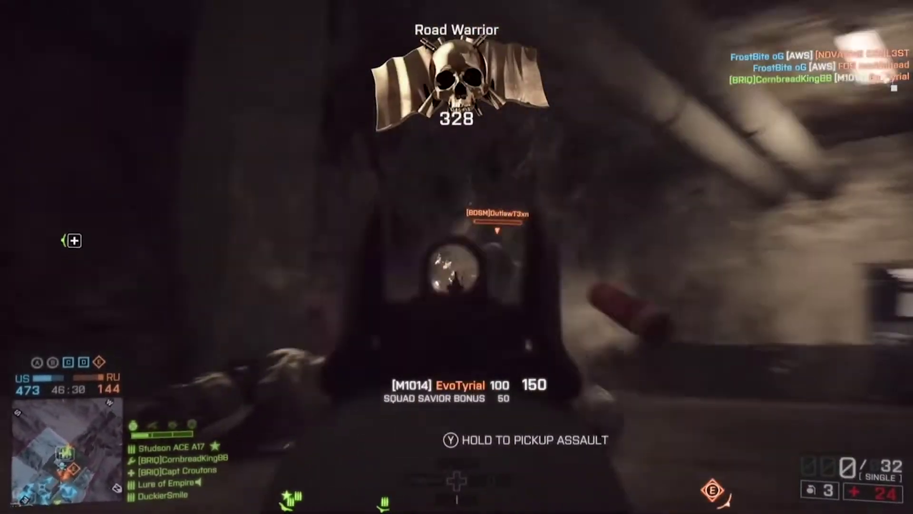